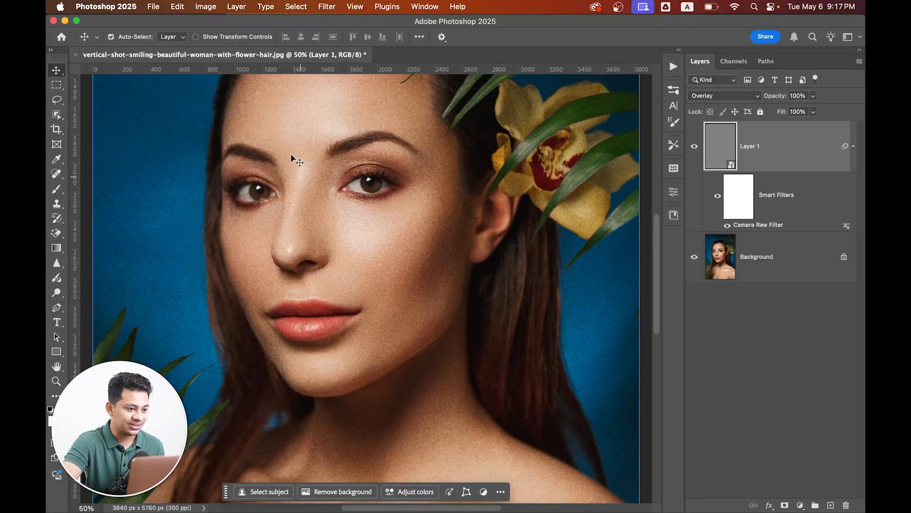
Apply an Emboss filter to Layer 1 with a 90° angle, 23 pixels height and 42% amount.
{"action": "left_click", "coordinate": [327, 7]}
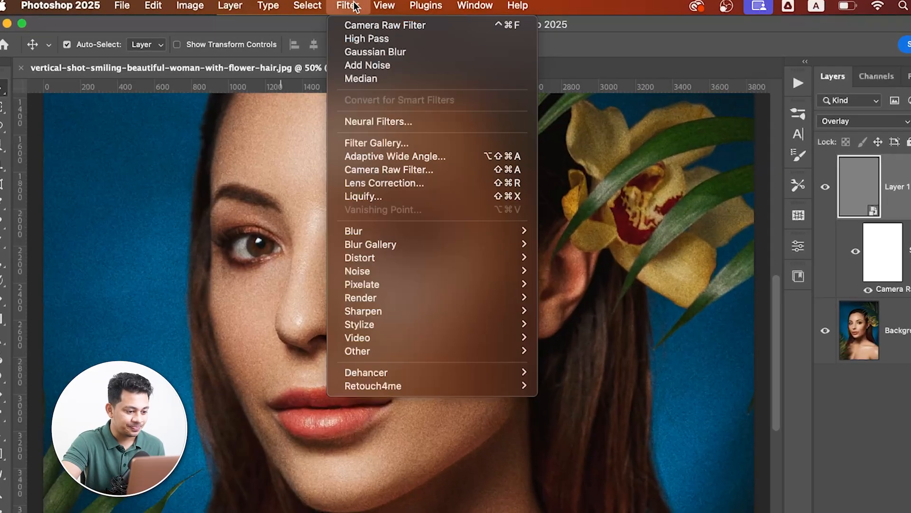
{"action": "mouse_move", "coordinate": [343, 244]}
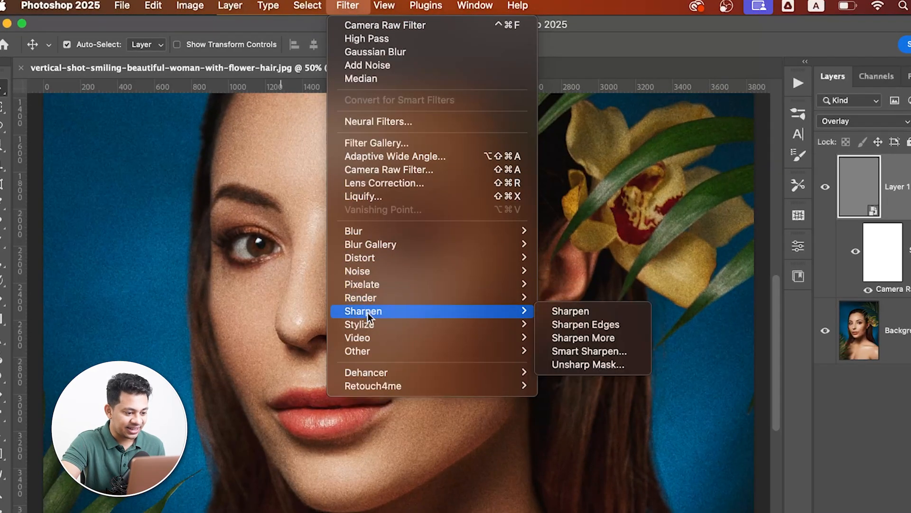
{"action": "mouse_move", "coordinate": [369, 323]}
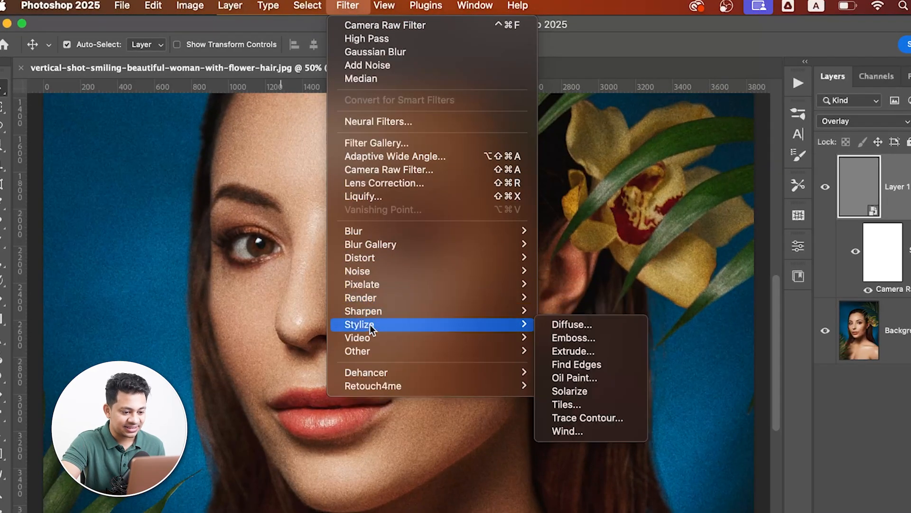
{"action": "left_click", "coordinate": [602, 337]}
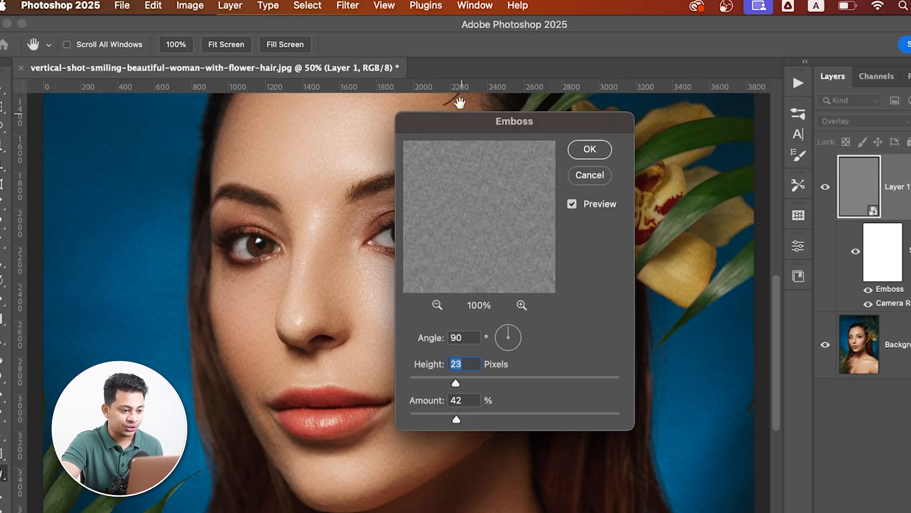
{"action": "left_click_drag", "start_coordinate": [472, 122], "coordinate": [517, 118]}
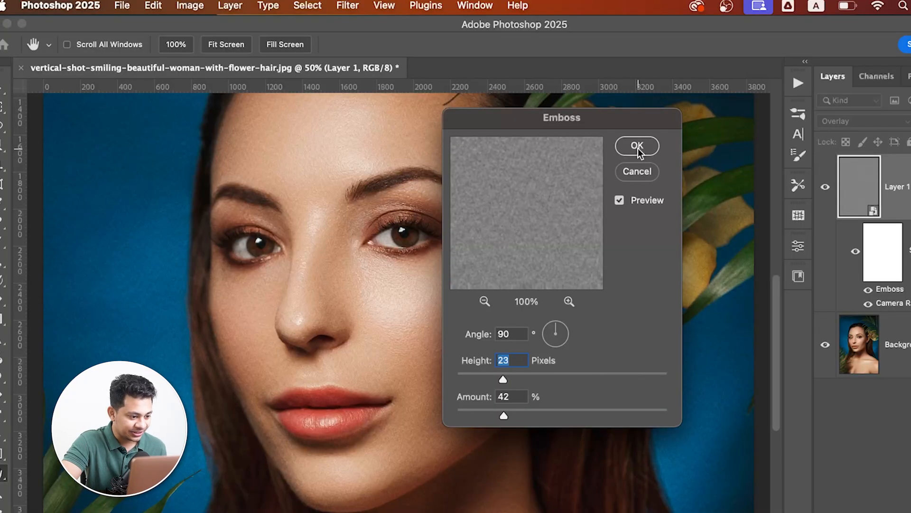
{"action": "left_click", "coordinate": [638, 147]}
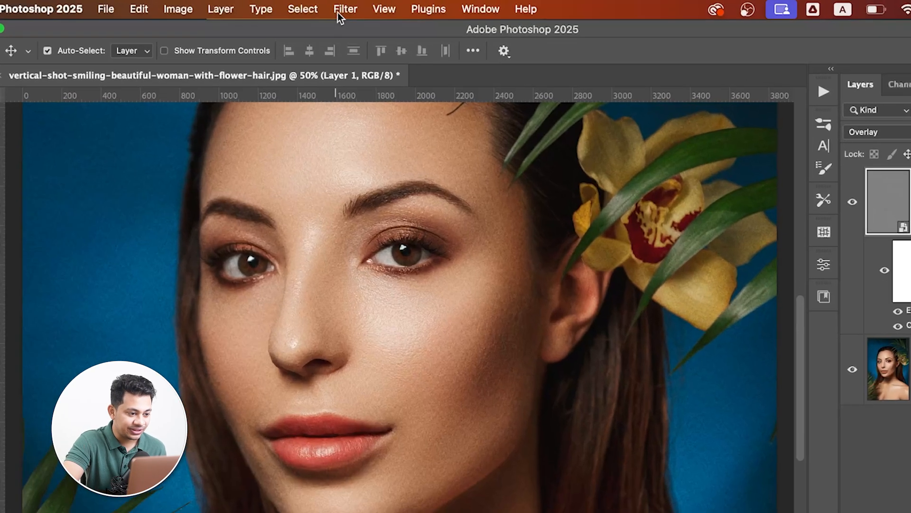
Apply a Gaussian Blur with a 0.8 pixel radius to Layer 1.
{"action": "left_click", "coordinate": [321, 8]}
{"action": "mouse_move", "coordinate": [346, 179]}
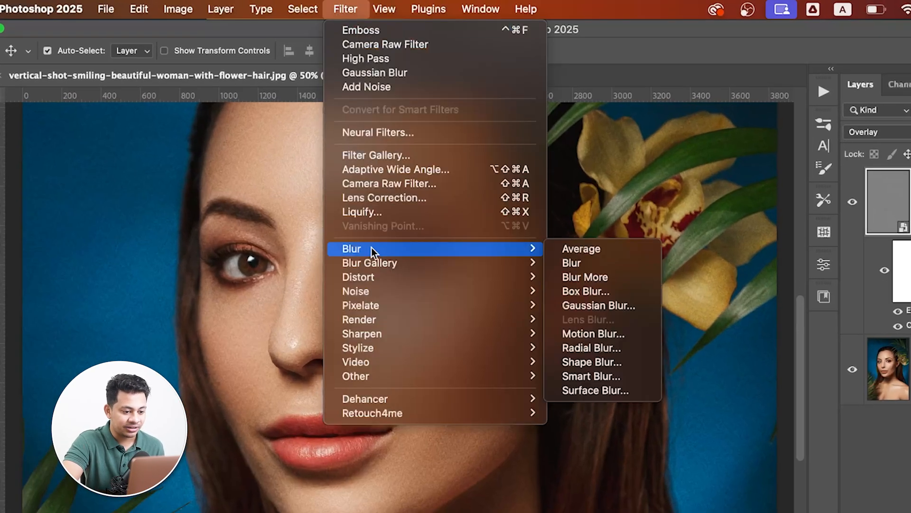
{"action": "left_click", "coordinate": [595, 307]}
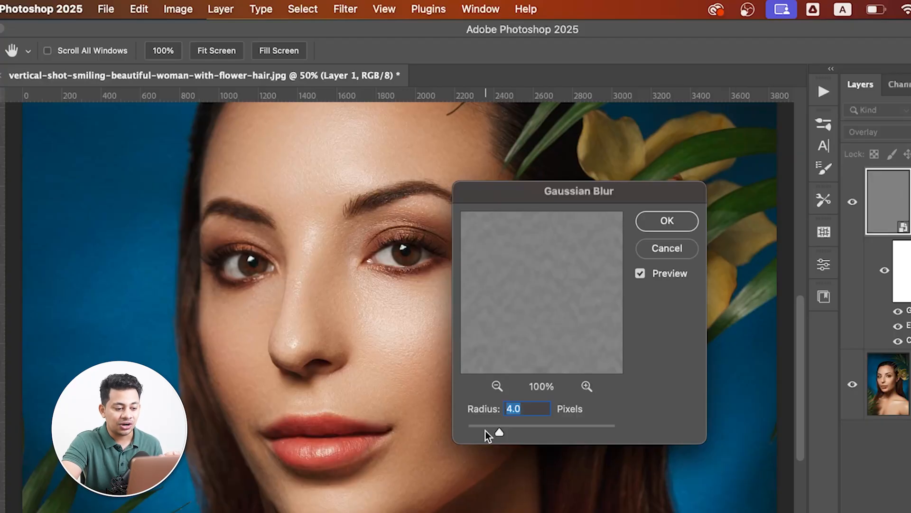
{"action": "left_click_drag", "start_coordinate": [482, 428], "coordinate": [473, 429]}
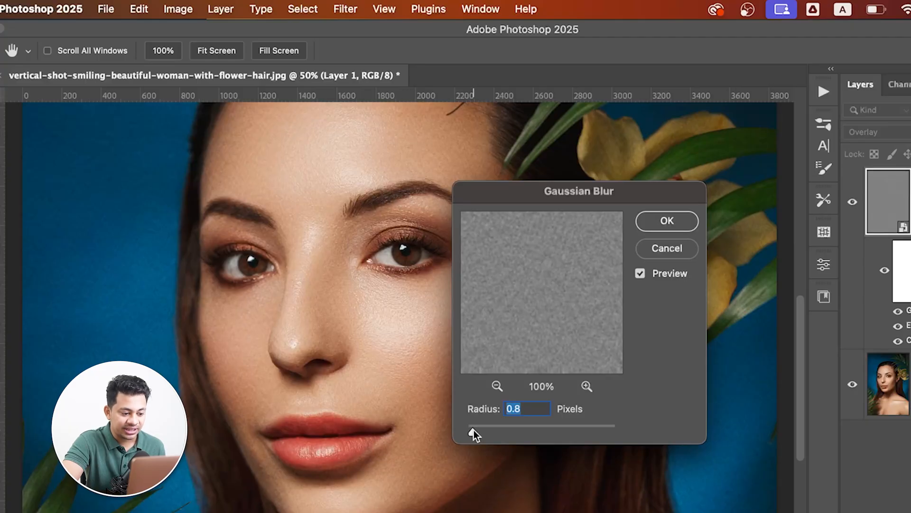
{"action": "left_click", "coordinate": [654, 224]}
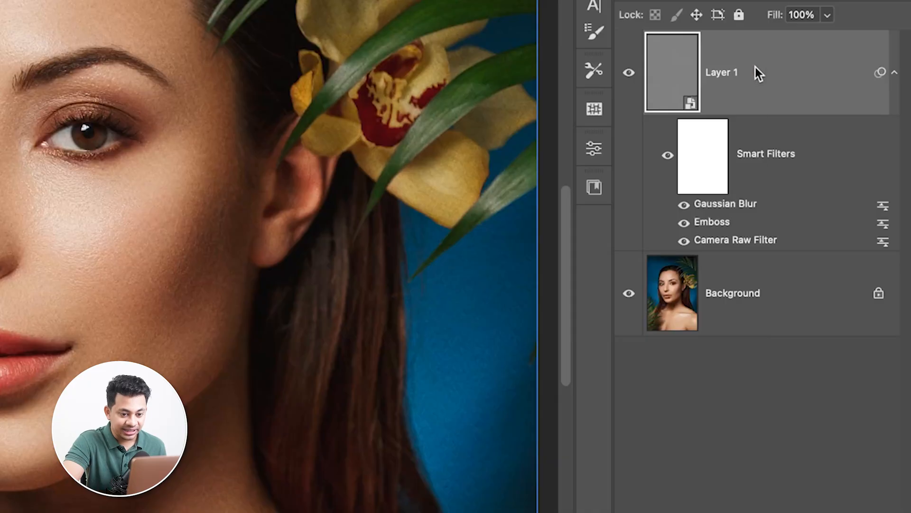
In Layer 1's blending options, split the underlying layer's Blend If black point to 35 / 109 and set its white point to 245.
{"action": "right_click", "coordinate": [756, 67]}
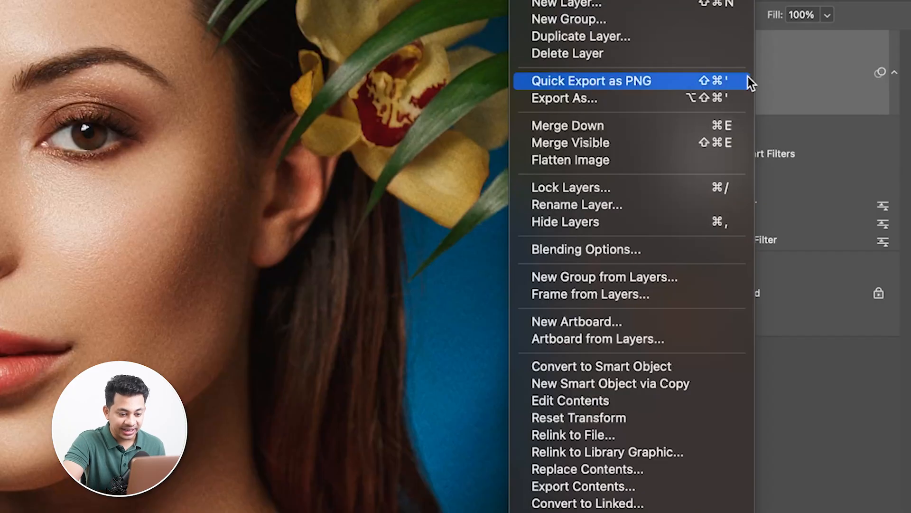
{"action": "left_click", "coordinate": [571, 253]}
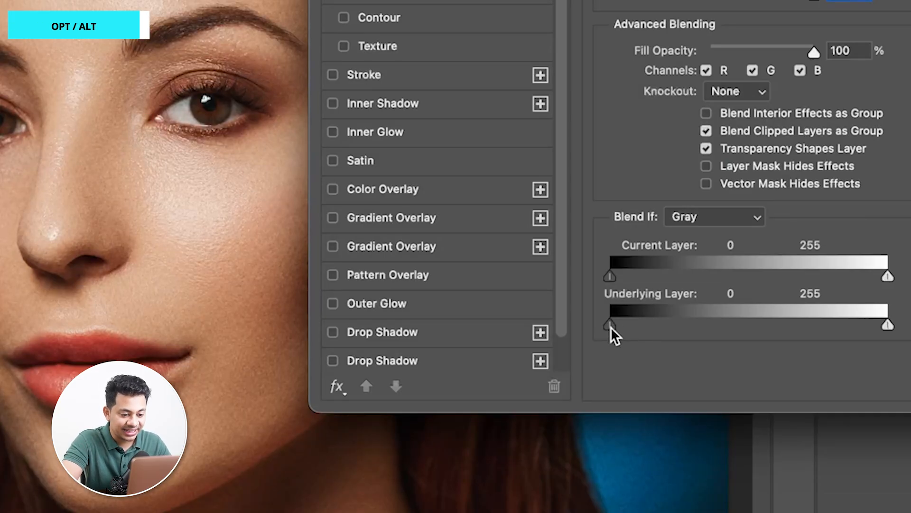
{"action": "left_click_drag", "start_coordinate": [613, 334], "coordinate": [664, 335]}
{"action": "scroll", "coordinate": [90, 269], "scroll_direction": "up", "scroll_amount": 3}
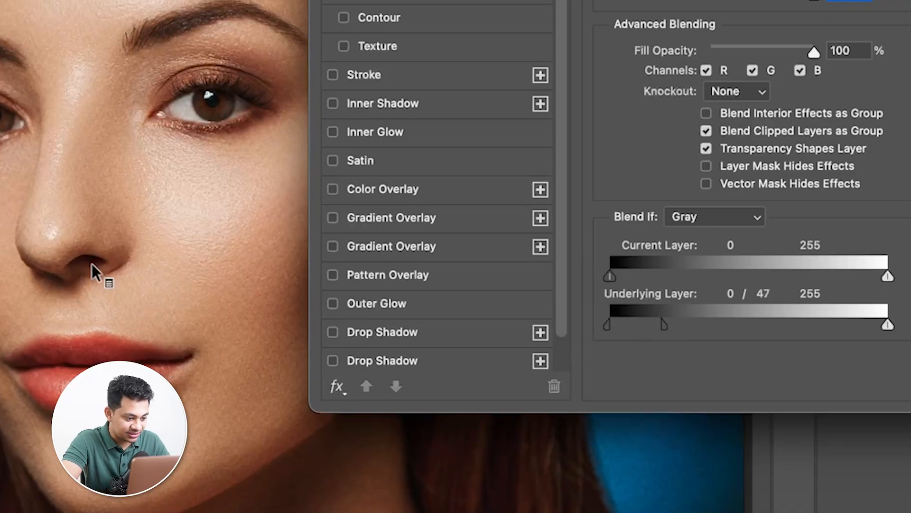
{"action": "left_click_drag", "start_coordinate": [662, 331], "coordinate": [720, 339]}
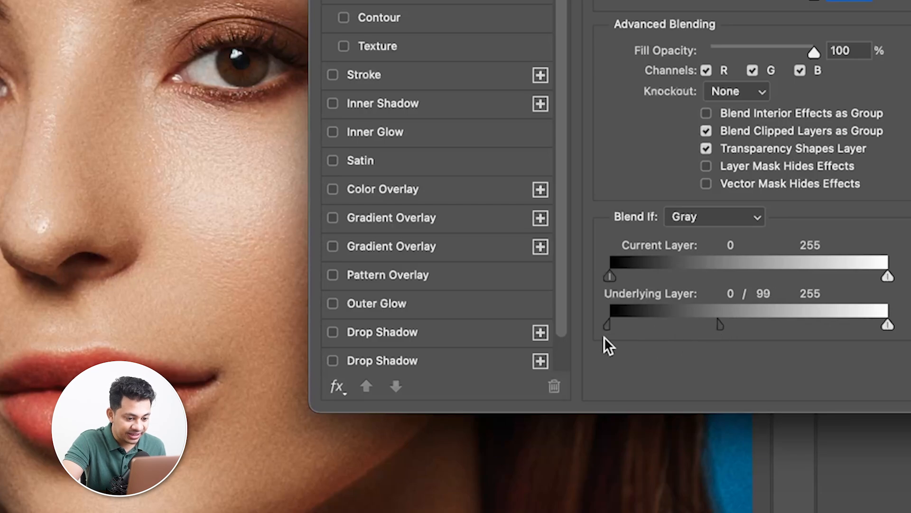
{"action": "left_click_drag", "start_coordinate": [607, 326], "coordinate": [637, 323]}
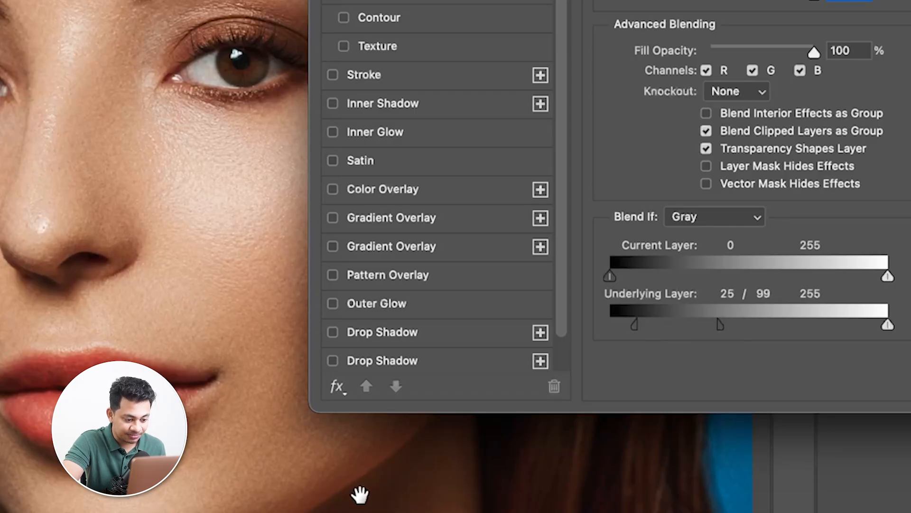
{"action": "mouse_move", "coordinate": [720, 324]}
{"action": "left_mouse_down"}
{"action": "mouse_move", "coordinate": [770, 331]}
{"action": "mouse_move", "coordinate": [721, 340]}
{"action": "mouse_move", "coordinate": [724, 332]}
{"action": "left_mouse_up"}
{"action": "left_click_drag", "start_coordinate": [637, 323], "coordinate": [648, 323]}
{"action": "left_click_drag", "start_coordinate": [728, 332], "coordinate": [733, 330]}
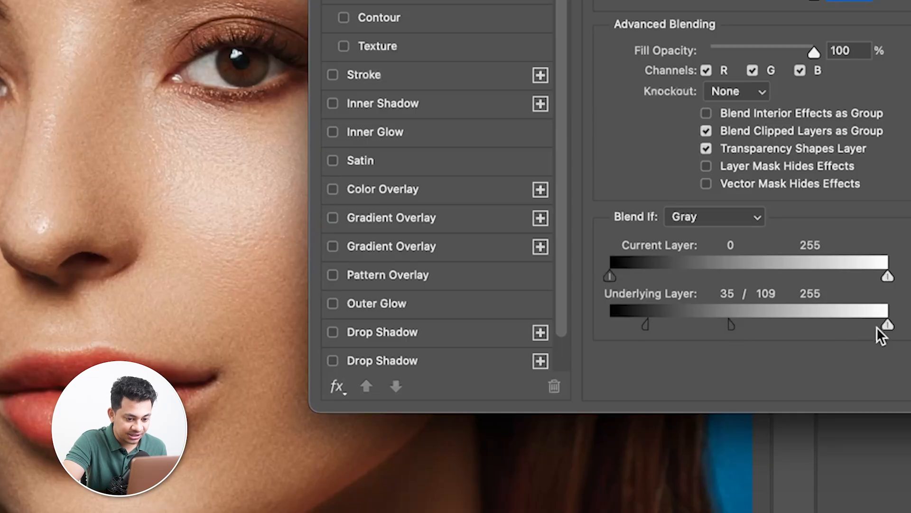
{"action": "left_click_drag", "start_coordinate": [888, 327], "coordinate": [877, 327]}
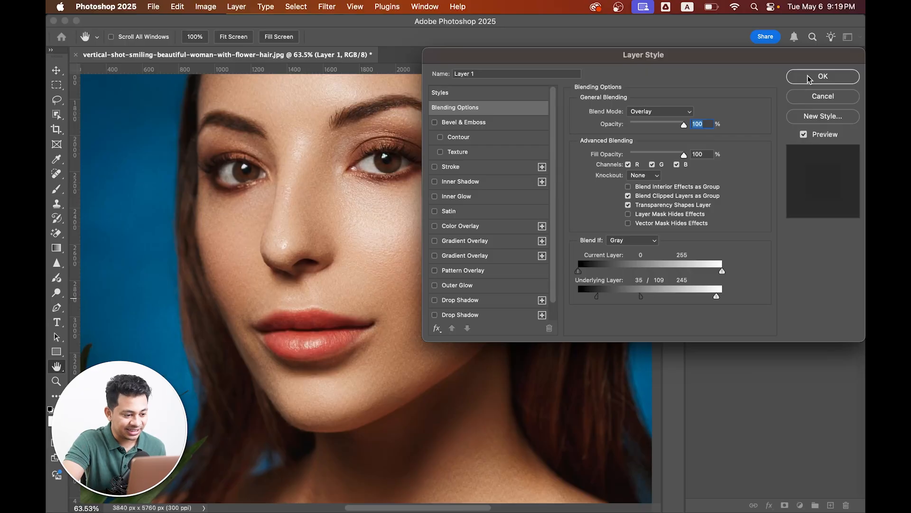
{"action": "left_click", "coordinate": [809, 79]}
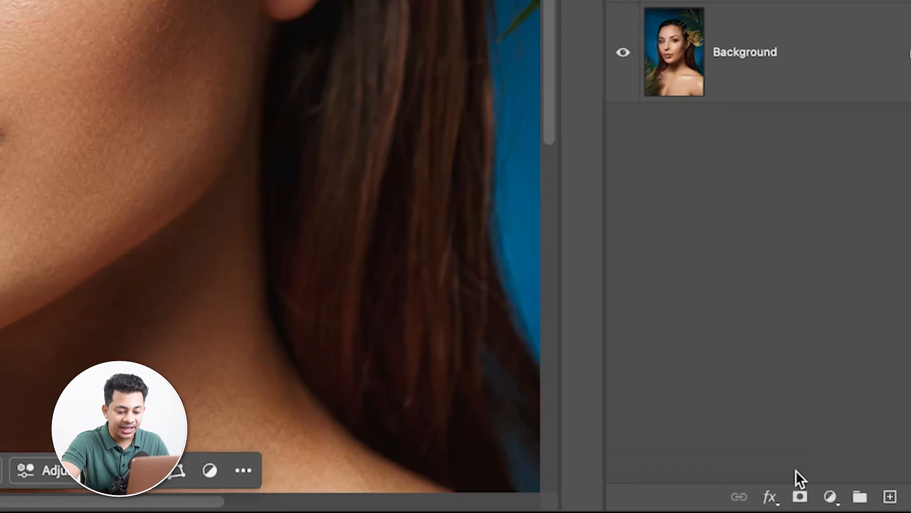
Add a black mask to Layer 1 and prepare a soft Brush with white (ffffff) as the foreground color.
{"action": "left_click", "coordinate": [802, 493], "text": "alt"}
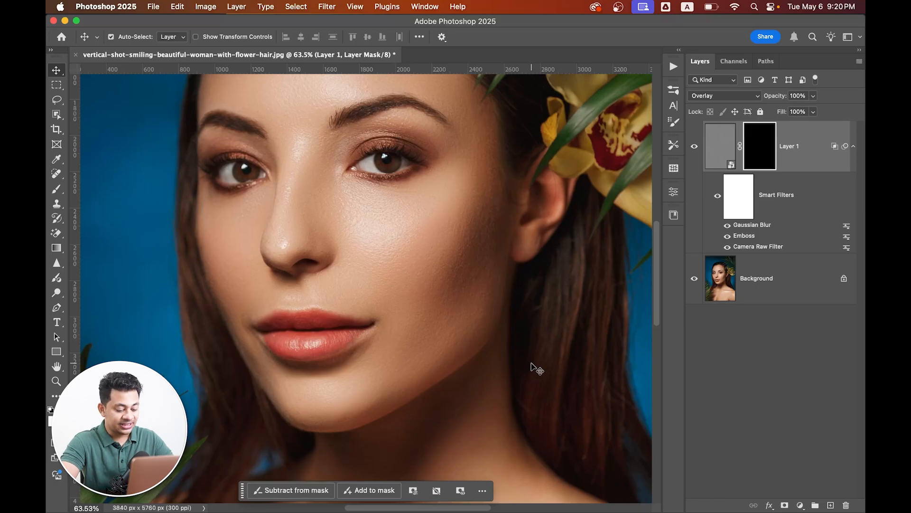
{"action": "key", "text": "b"}
{"action": "left_click", "coordinate": [121, 37]}
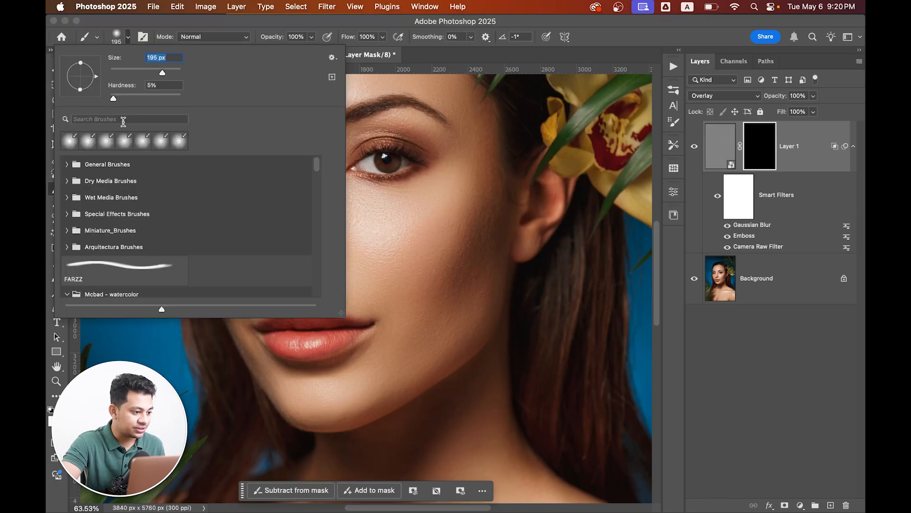
{"action": "left_click_drag", "start_coordinate": [116, 99], "coordinate": [110, 101]}
{"action": "left_click", "coordinate": [52, 421]}
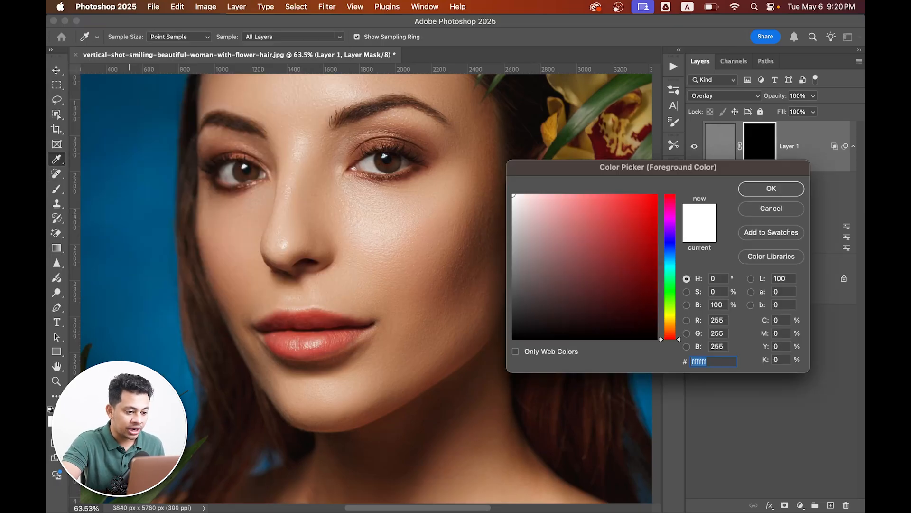
{"action": "left_click", "coordinate": [759, 190]}
{"action": "scroll", "coordinate": [433, 240], "scroll_direction": "up", "scroll_amount": 1}
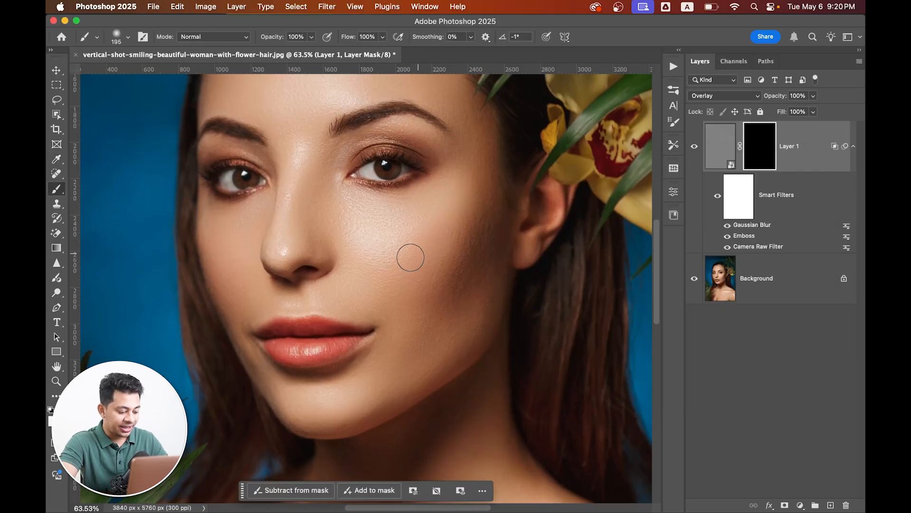
Paint white on Layer 1's mask over the cheek below the eye and beside the nose, enlarging the brush to 445 px.
{"action": "mouse_move", "coordinate": [402, 258]}
{"action": "left_mouse_down"}
{"action": "mouse_move", "coordinate": [426, 256]}
{"action": "mouse_move", "coordinate": [371, 235]}
{"action": "mouse_move", "coordinate": [375, 245]}
{"action": "mouse_move", "coordinate": [405, 242]}
{"action": "left_mouse_up"}
{"action": "scroll", "coordinate": [406, 242], "scroll_direction": "up", "scroll_amount": 2}
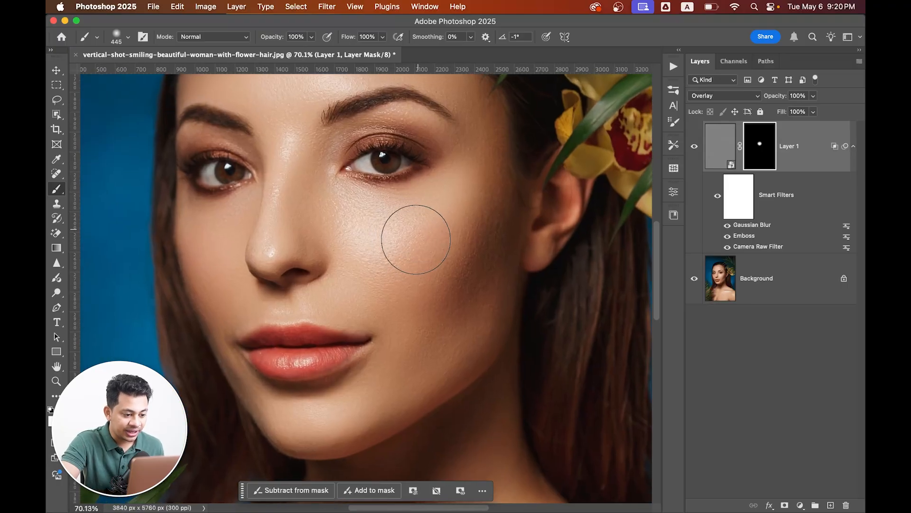
{"action": "left_click_drag", "start_coordinate": [431, 240], "coordinate": [389, 243]}
{"action": "scroll", "coordinate": [389, 244], "scroll_direction": "up", "scroll_amount": 3}
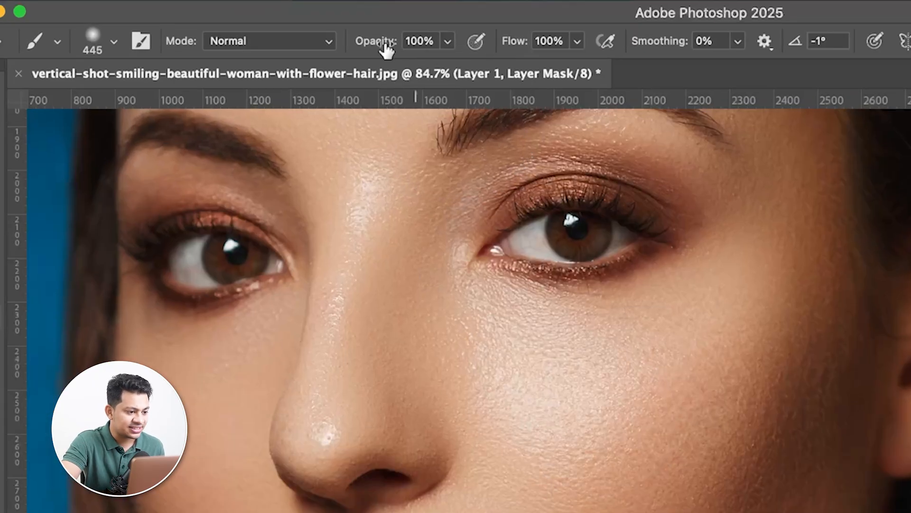
{"action": "left_click_drag", "start_coordinate": [387, 47], "coordinate": [345, 47]}
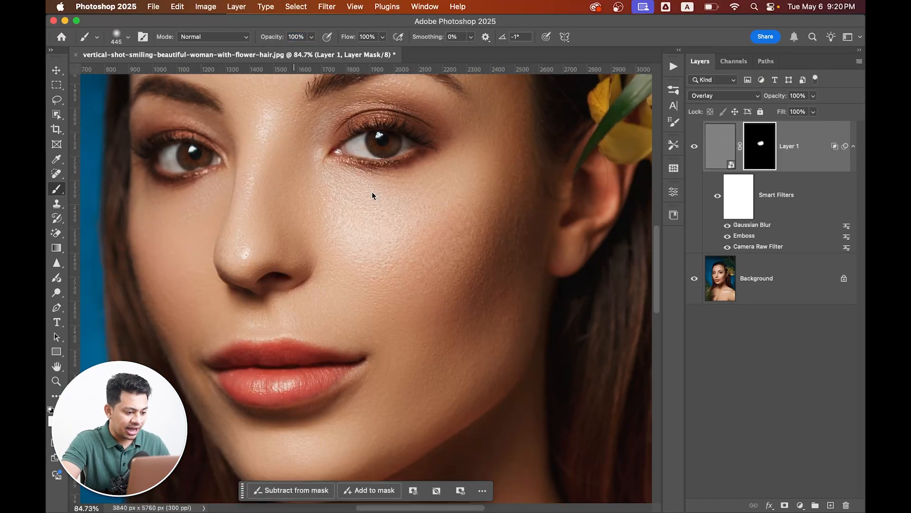
{"action": "scroll", "coordinate": [390, 288], "scroll_direction": "up", "scroll_amount": 2}
{"action": "left_click_drag", "start_coordinate": [312, 283], "coordinate": [301, 220]}
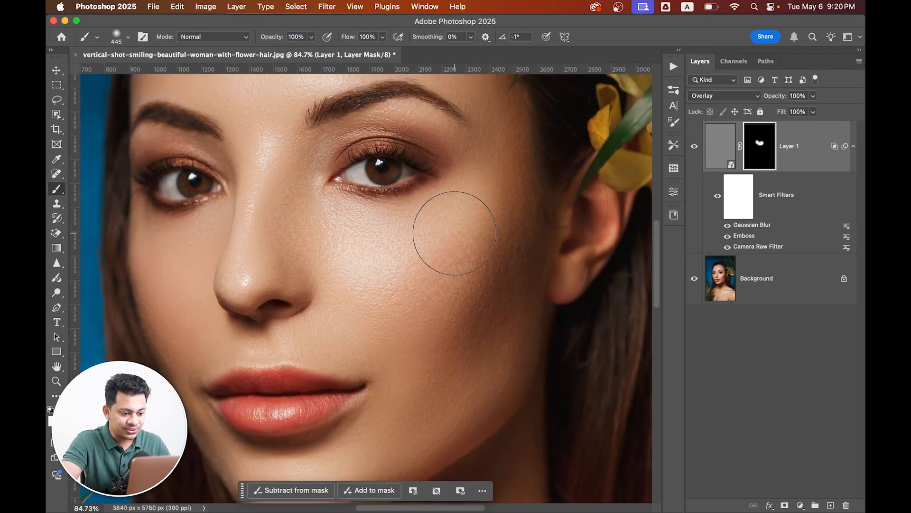
Paint the mask white over the outer cheek, the temple and the area above the brow with a brush of about 395 px.
{"action": "scroll", "coordinate": [455, 233], "scroll_direction": "down", "scroll_amount": 5}
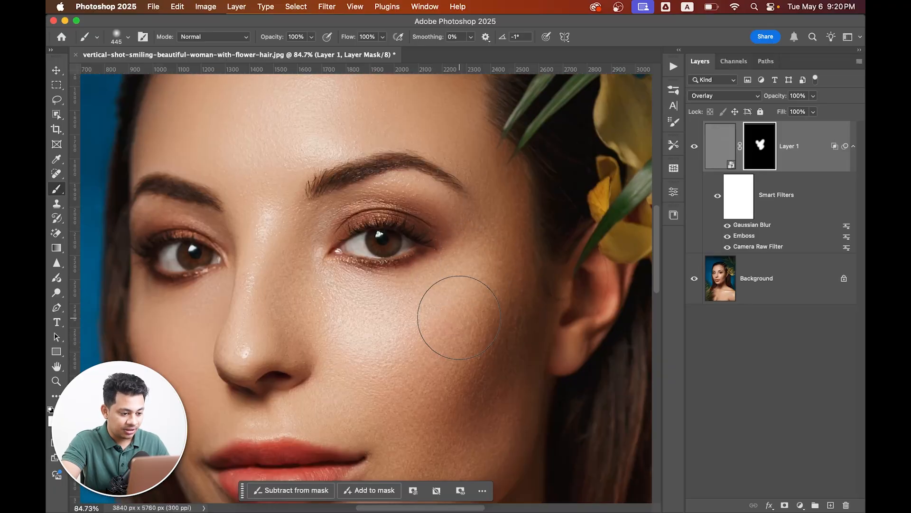
{"action": "left_click_drag", "start_coordinate": [455, 314], "coordinate": [447, 314]}
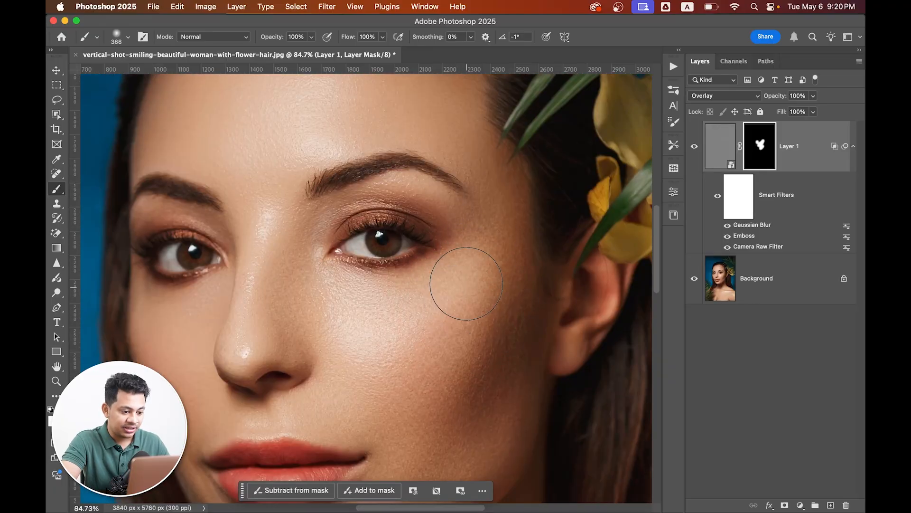
{"action": "scroll", "coordinate": [466, 284], "scroll_direction": "up", "scroll_amount": 5}
{"action": "mouse_move", "coordinate": [482, 260]}
{"action": "left_mouse_down"}
{"action": "mouse_move", "coordinate": [456, 251]}
{"action": "mouse_move", "coordinate": [494, 260]}
{"action": "left_mouse_up"}
{"action": "scroll", "coordinate": [472, 260], "scroll_direction": "up", "scroll_amount": 2}
{"action": "left_click_drag", "start_coordinate": [474, 251], "coordinate": [450, 220]}
{"action": "left_click_drag", "start_coordinate": [388, 229], "coordinate": [403, 220]}
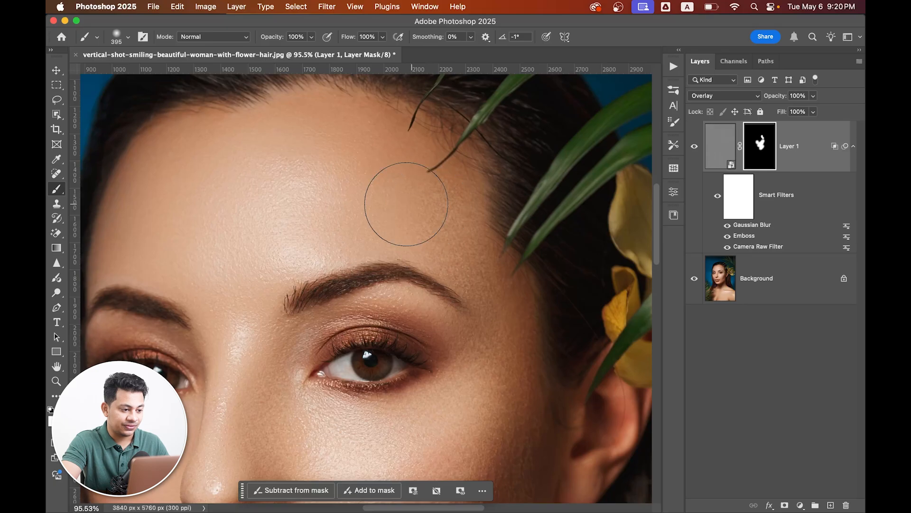
Extend the white mask painting across the forehead, down the face and onto the far cheek.
{"action": "scroll", "coordinate": [394, 208], "scroll_direction": "down", "scroll_amount": 2}
{"action": "mouse_move", "coordinate": [362, 160]}
{"action": "left_mouse_down"}
{"action": "mouse_move", "coordinate": [211, 200]}
{"action": "mouse_move", "coordinate": [366, 208]}
{"action": "mouse_move", "coordinate": [280, 357]}
{"action": "left_mouse_up"}
{"action": "scroll", "coordinate": [311, 343], "scroll_direction": "down", "scroll_amount": 5}
{"action": "left_click_drag", "start_coordinate": [186, 311], "coordinate": [187, 307]}
Paint the mask around the chin at 40% brush opacity, then set a 273 px brush at 17% opacity for the face edges.
{"action": "key", "text": "4"}
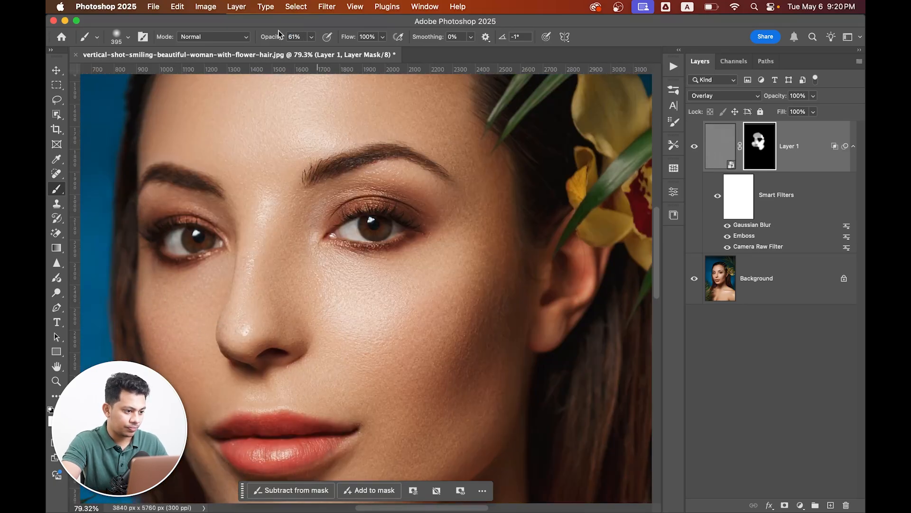
{"action": "scroll", "coordinate": [247, 306], "scroll_direction": "up", "scroll_amount": 3}
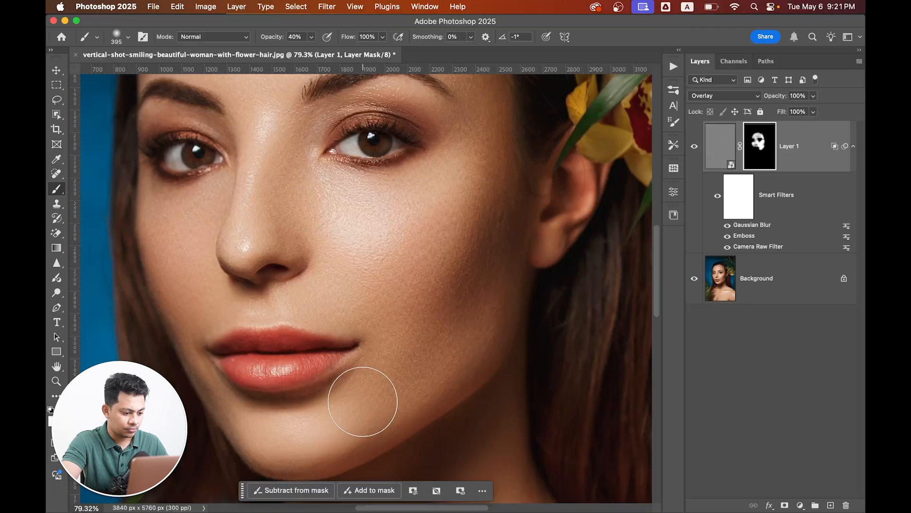
{"action": "left_click_drag", "start_coordinate": [332, 426], "coordinate": [313, 416]}
{"action": "scroll", "coordinate": [256, 309], "scroll_direction": "up", "scroll_amount": 1}
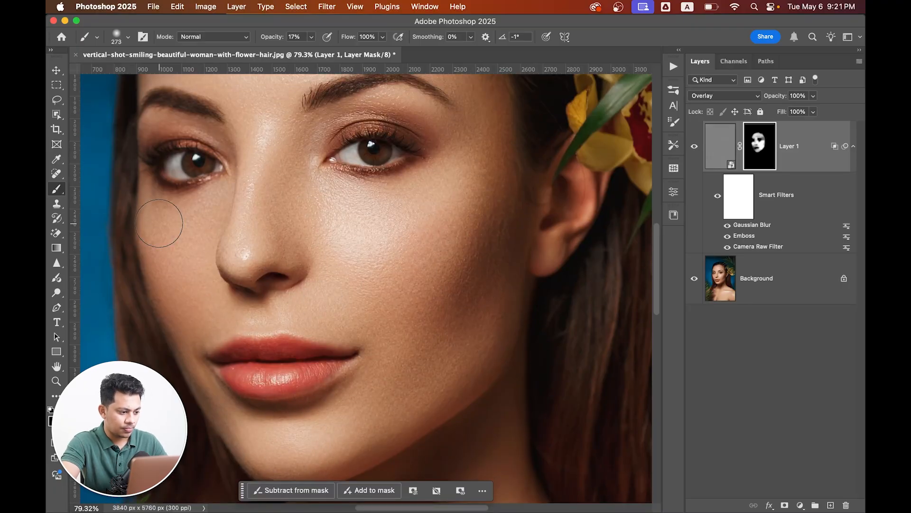
{"action": "scroll", "coordinate": [264, 216], "scroll_direction": "up", "scroll_amount": 6}
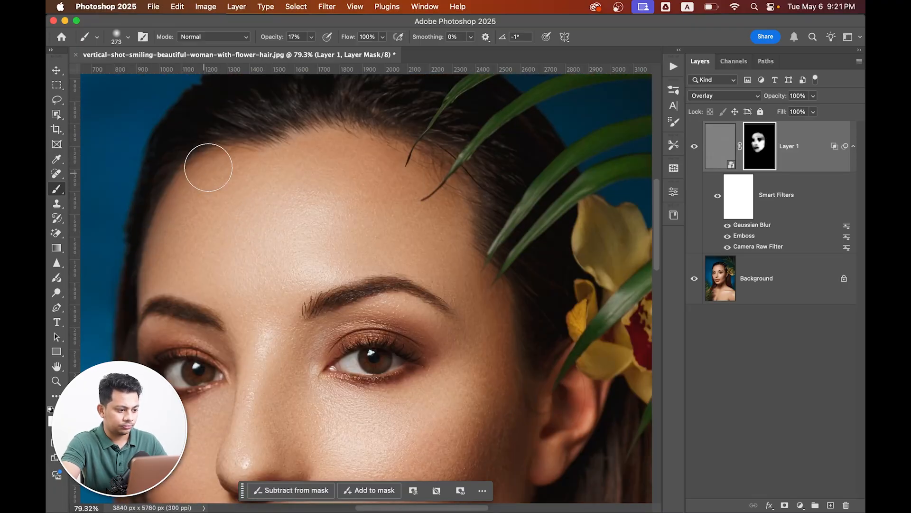
Set Layer 1's opacity to 89%.
{"action": "scroll", "coordinate": [287, 304], "scroll_direction": "down", "scroll_amount": 6}
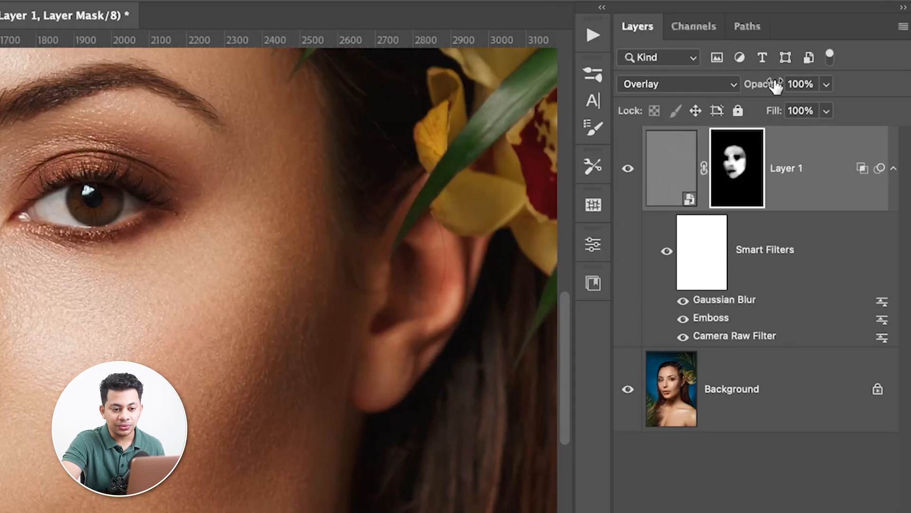
{"action": "left_click_drag", "start_coordinate": [780, 96], "coordinate": [765, 87]}
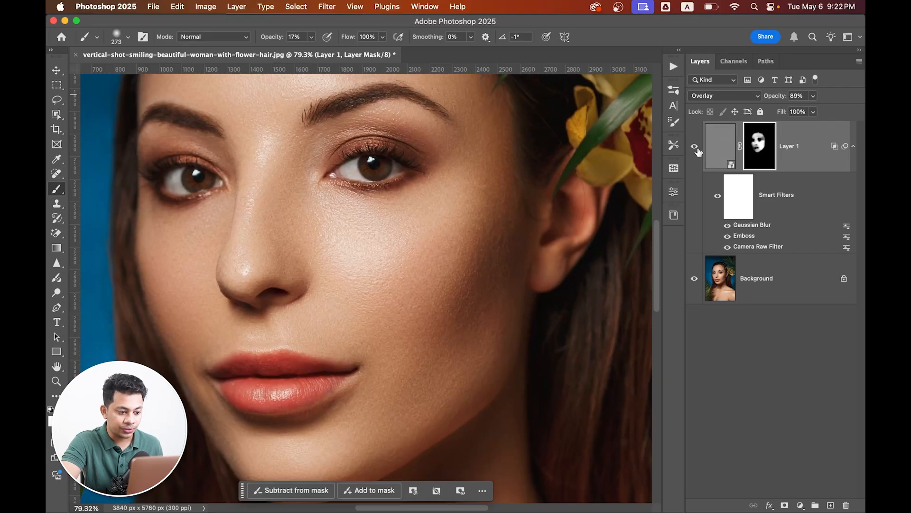
Lower Layer 1's opacity to 86% and compare the whole face with the texture layer hidden and shown.
{"action": "left_click", "coordinate": [628, 168]}
{"action": "left_click", "coordinate": [696, 149]}
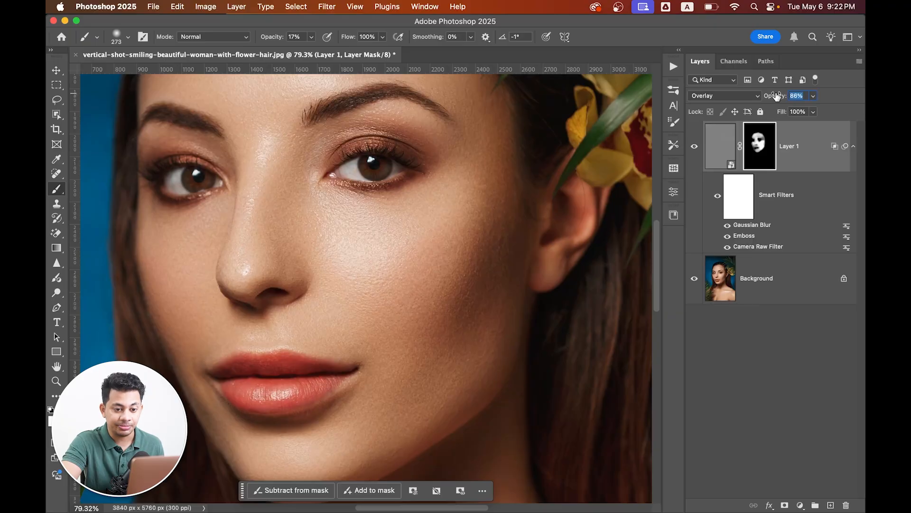
{"action": "left_click", "coordinate": [694, 148]}
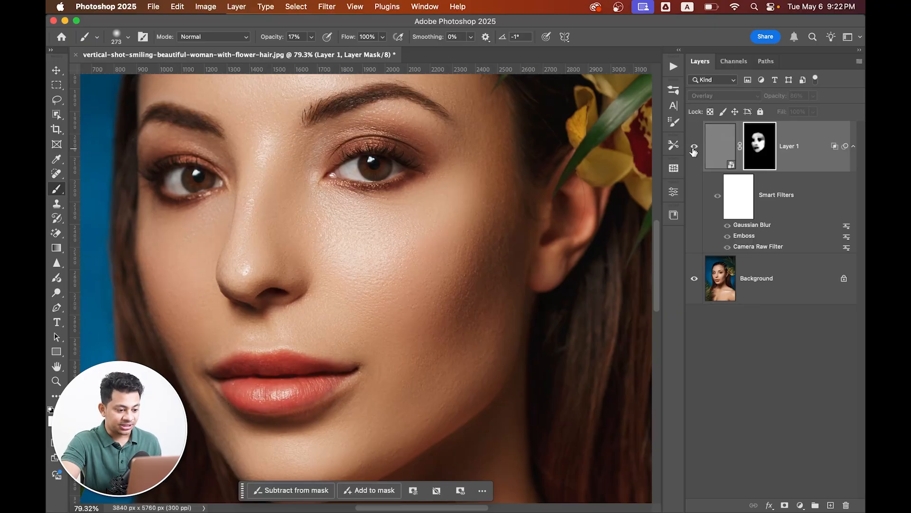
{"action": "left_click", "coordinate": [694, 148]}
Examine the skin texture on the cheek and jaw up close by comparing Layer 1 hidden and shown.
{"action": "scroll", "coordinate": [474, 257], "scroll_direction": "up", "scroll_amount": 3}
{"action": "scroll", "coordinate": [474, 257], "scroll_direction": "up", "scroll_amount": 2}
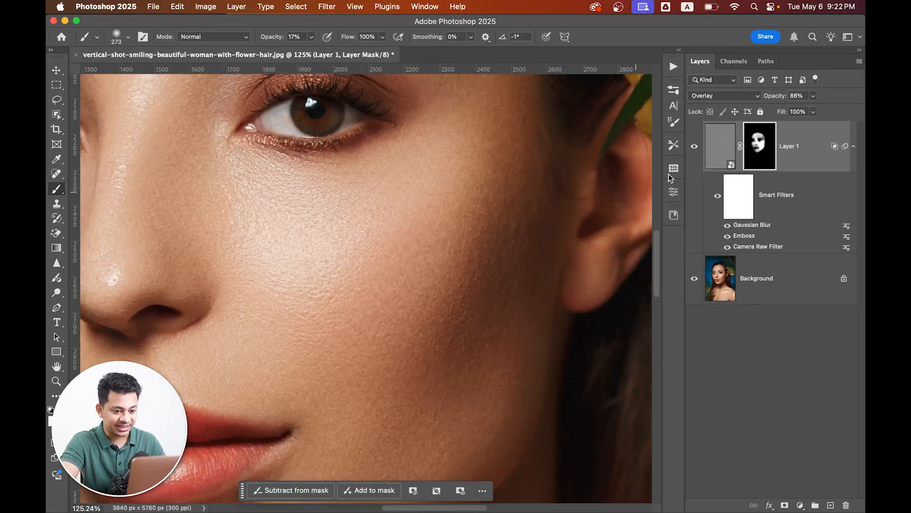
{"action": "left_click", "coordinate": [695, 147]}
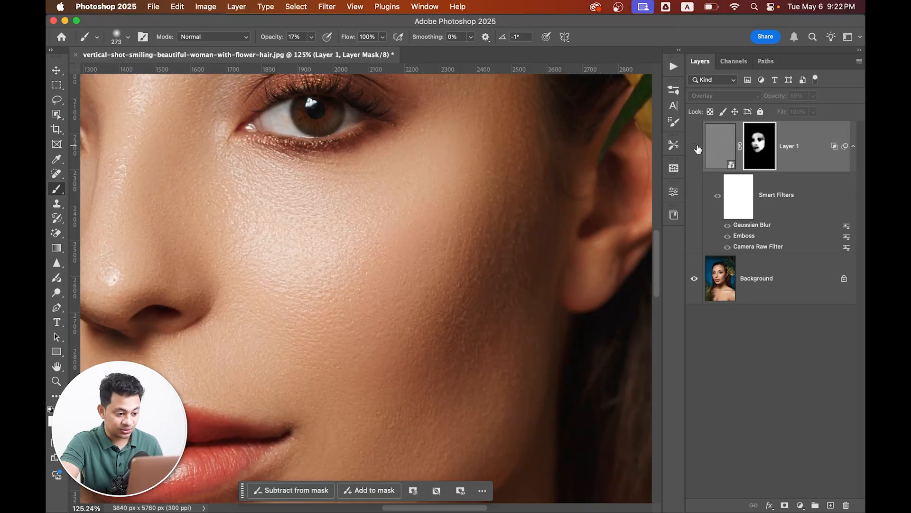
{"action": "left_click", "coordinate": [696, 147]}
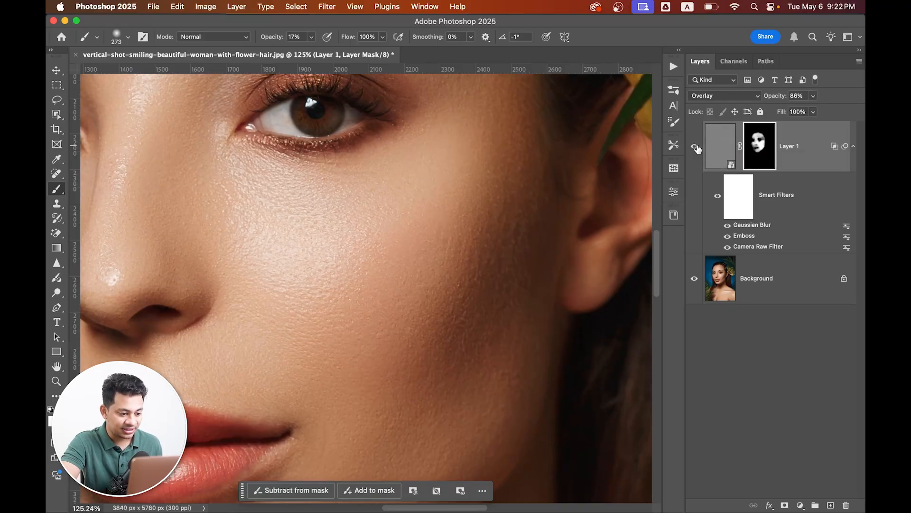
{"action": "scroll", "coordinate": [515, 265], "scroll_direction": "up", "scroll_amount": 3}
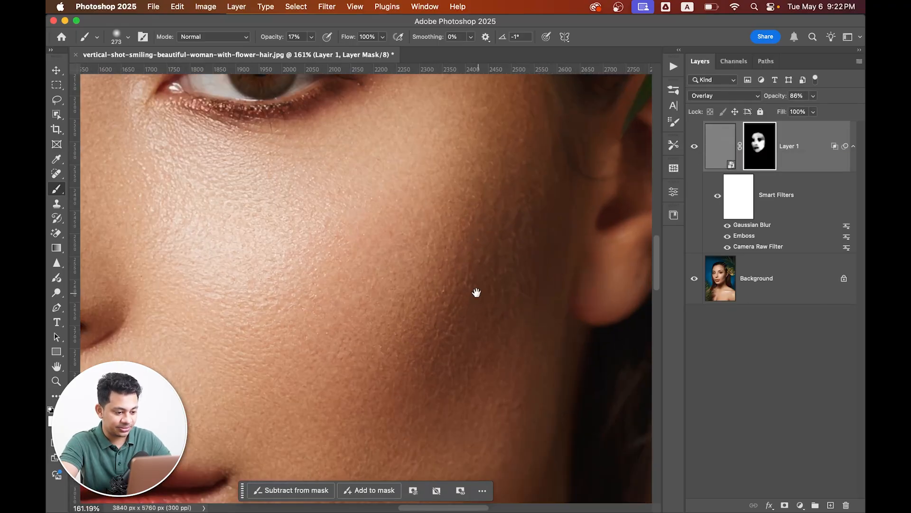
{"action": "left_click_drag", "start_coordinate": [473, 290], "coordinate": [450, 192]}
{"action": "left_click", "coordinate": [695, 147]}
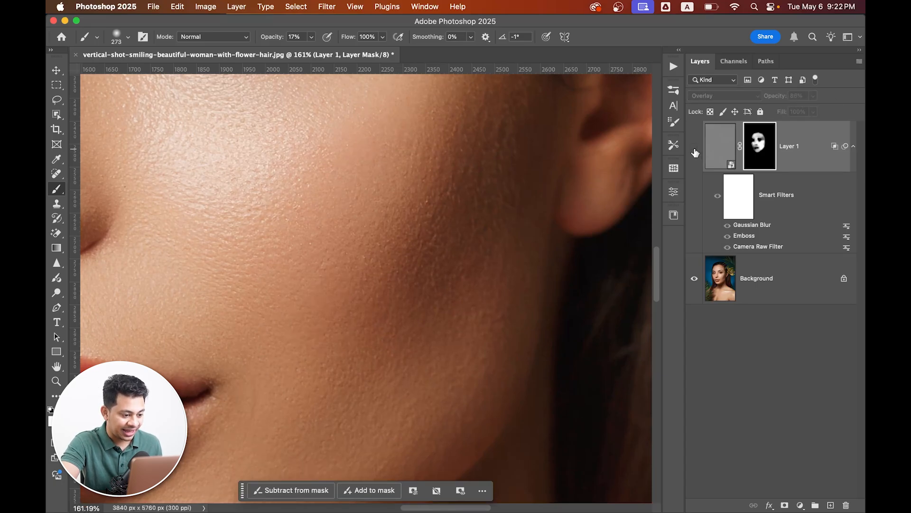
{"action": "left_click", "coordinate": [695, 148]}
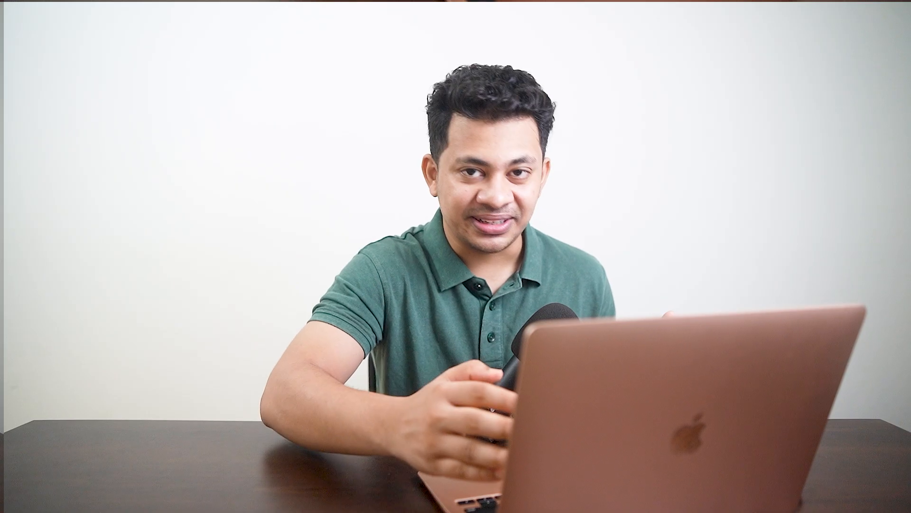